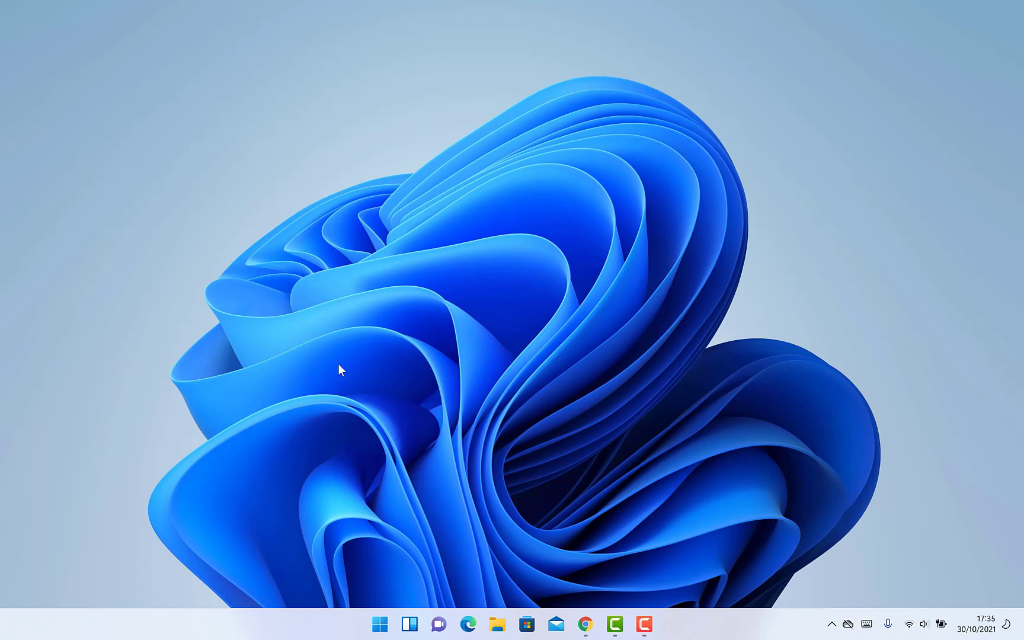
# Step: Open the Personalization settings from the desktop
pyautogui.rightClick(506, 199)
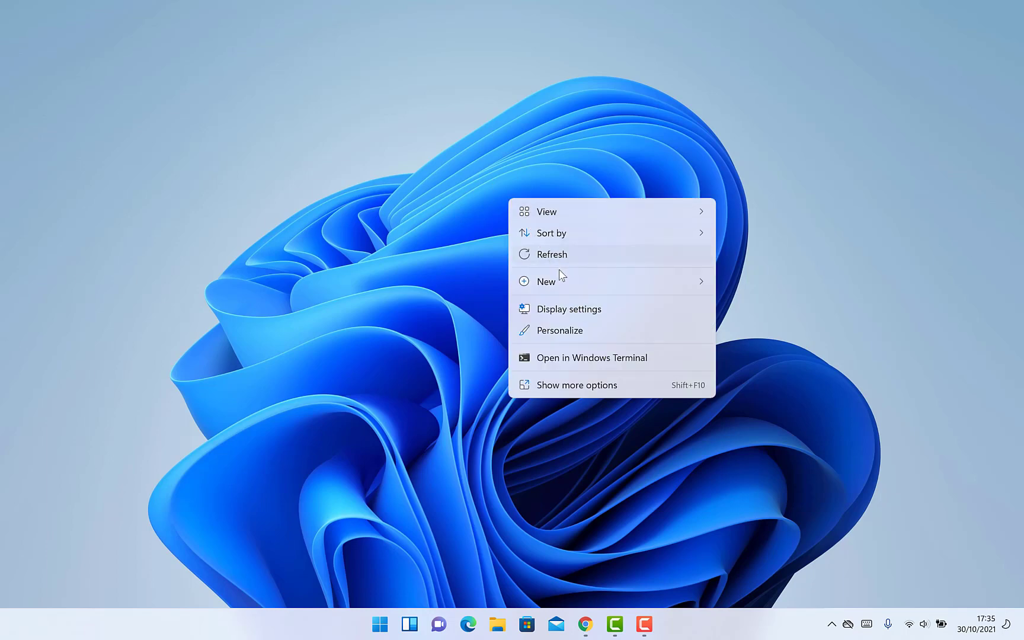
pyautogui.click(583, 336)
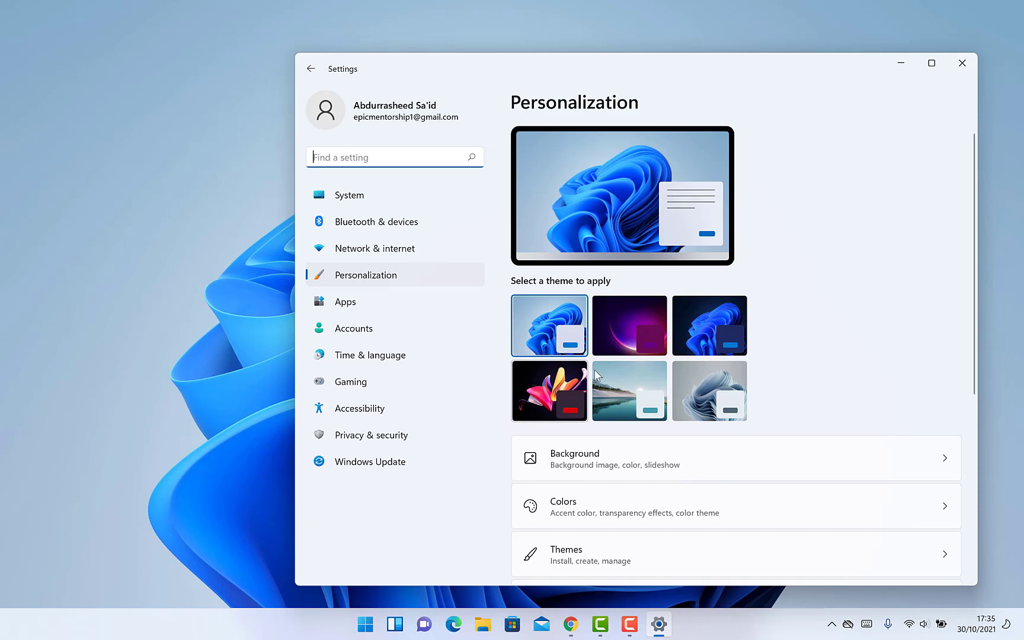
pyautogui.click(366, 624)
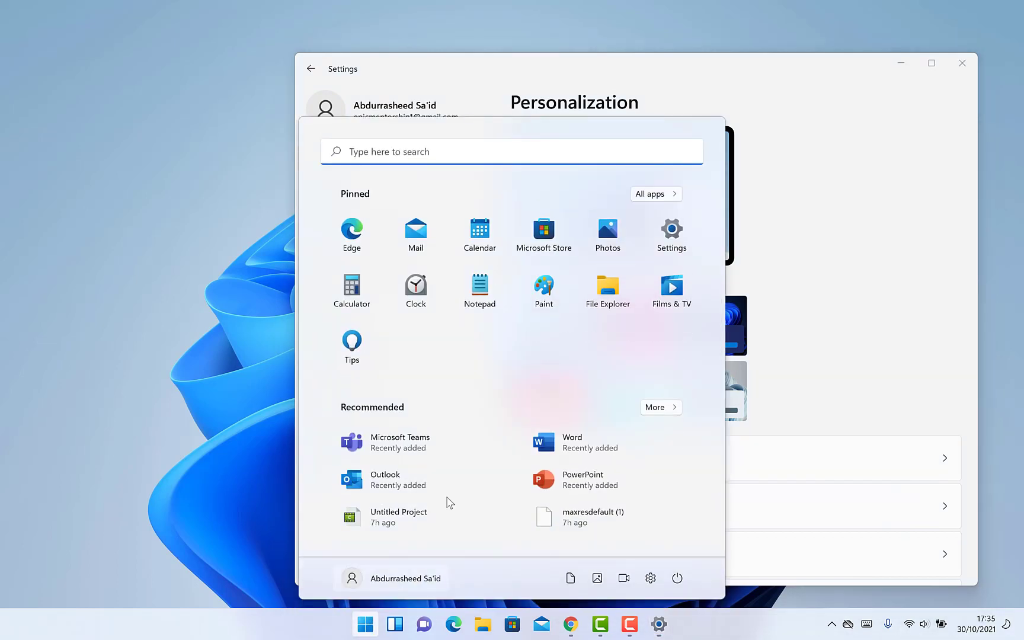
pyautogui.click(680, 240)
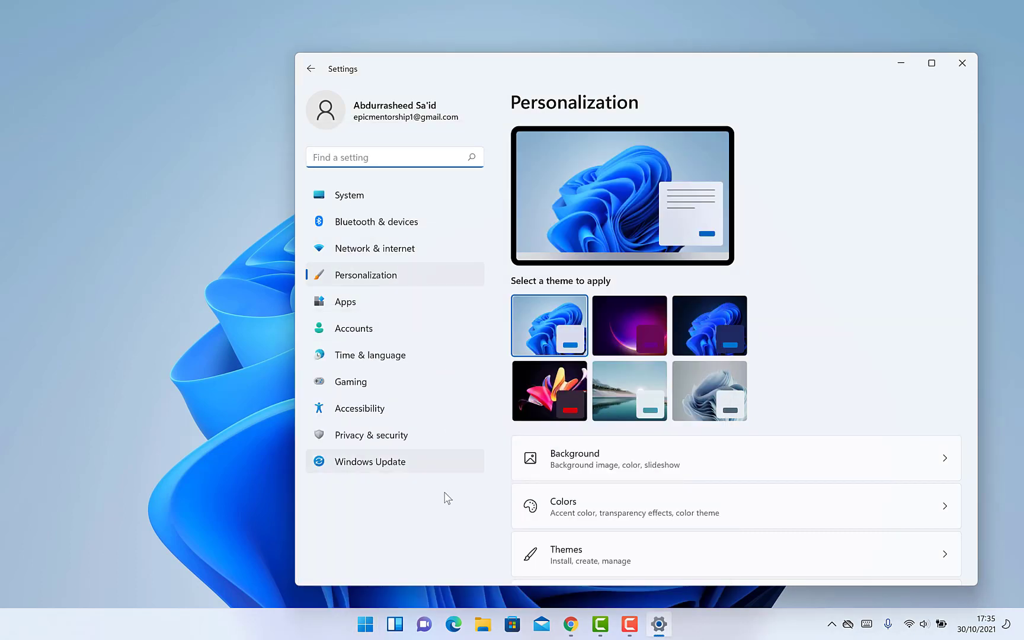
pyautogui.rightClick(360, 619)
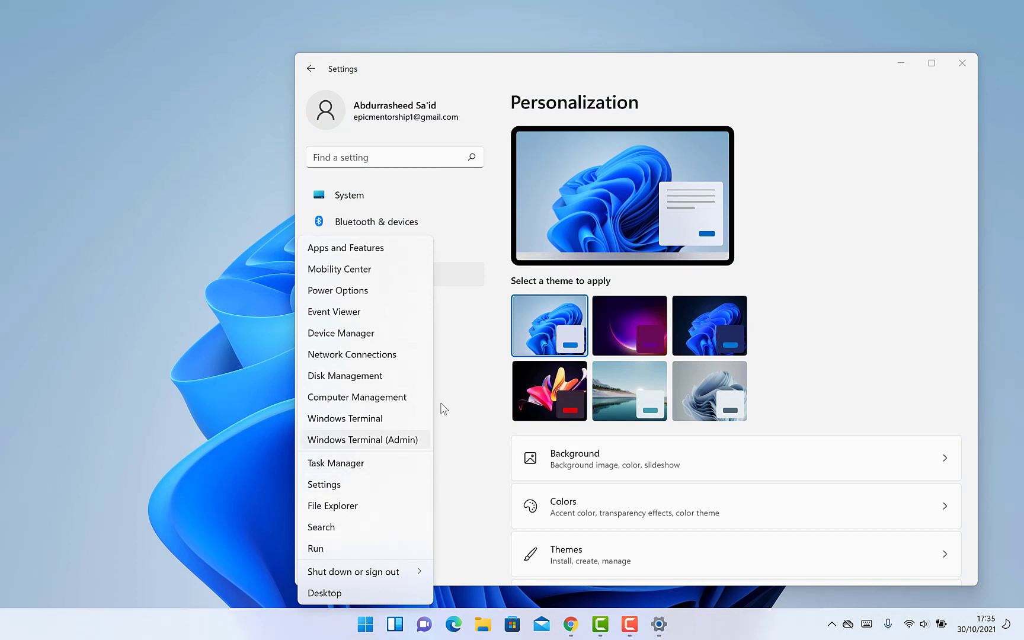
pyautogui.click(895, 116)
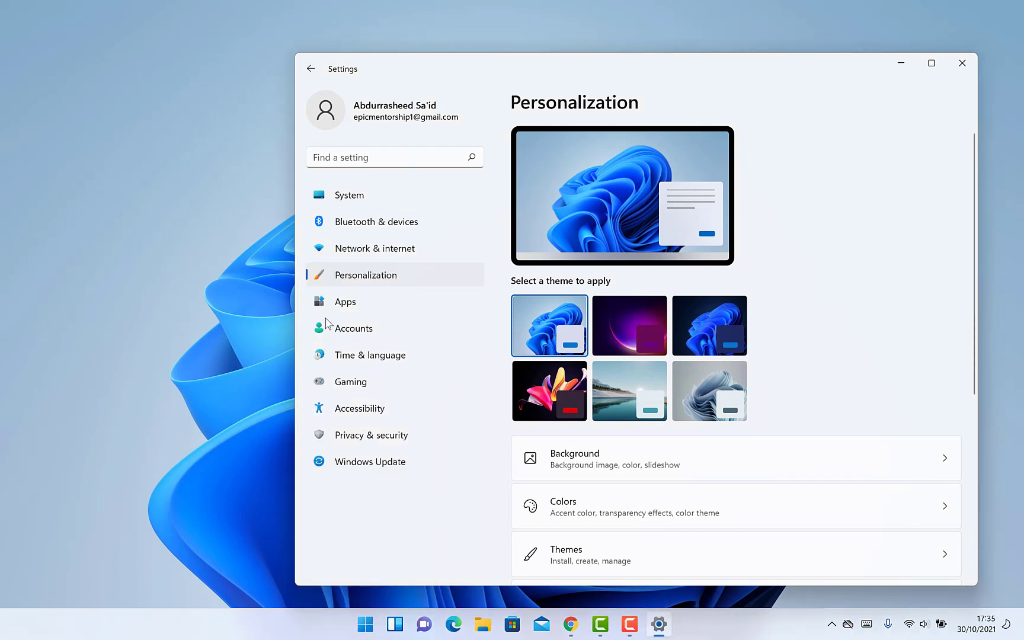
# Step: Open the Background page of the Personalization settings
pyautogui.scroll(-3, 595, 245)
pyautogui.scroll(3, 595, 245)
pyautogui.scroll(-2, 617, 396)
pyautogui.scroll(2, 619, 393)
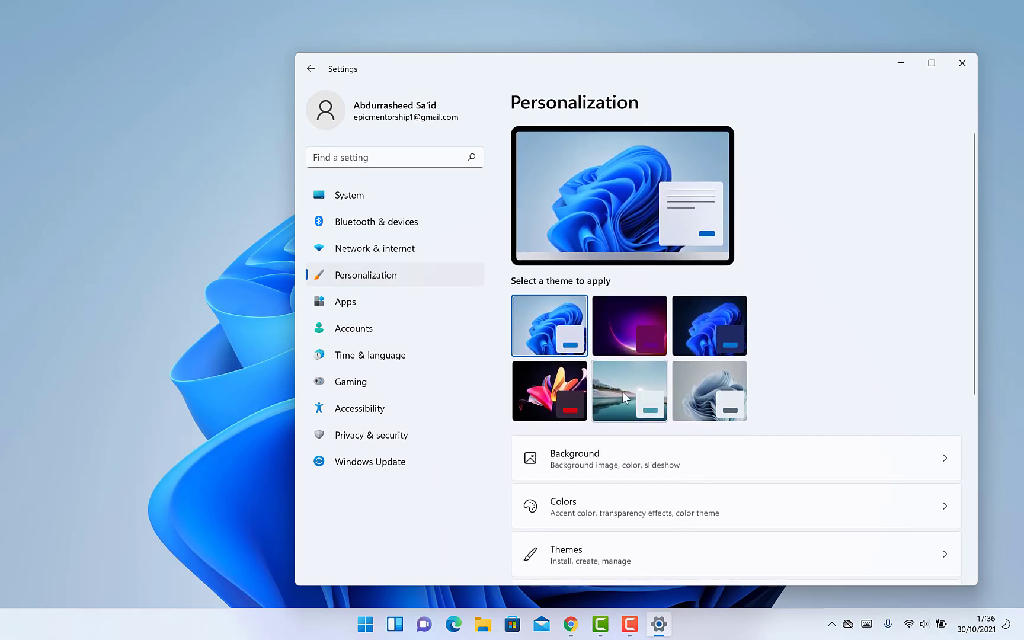
pyautogui.click(638, 465)
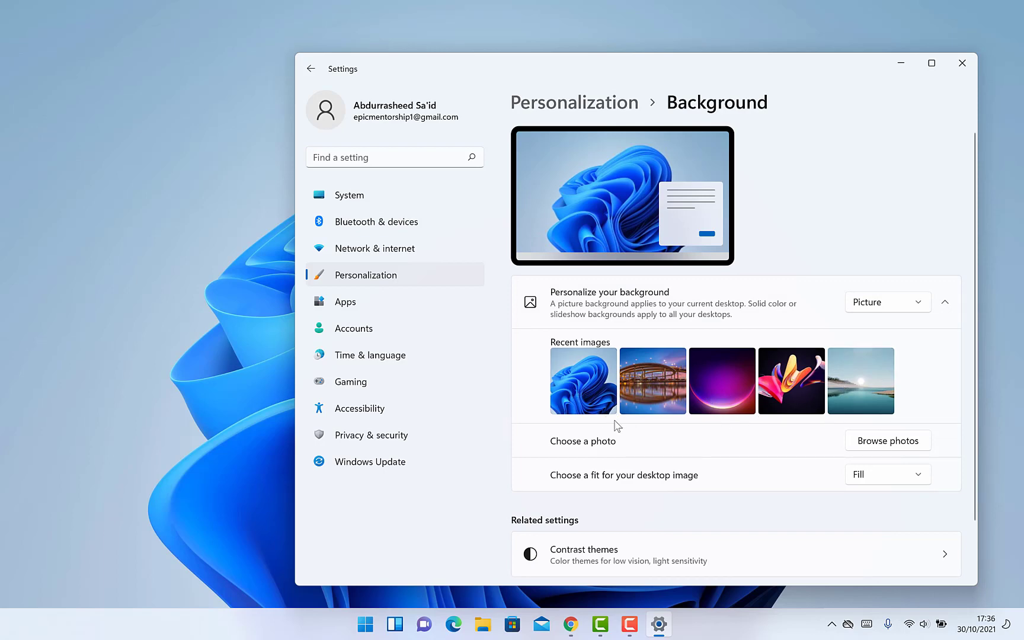
# Step: Try the bridge, purple glow and lakeside recent images as desktop background, checking the purple one on the bare desktop
pyautogui.click(667, 388)
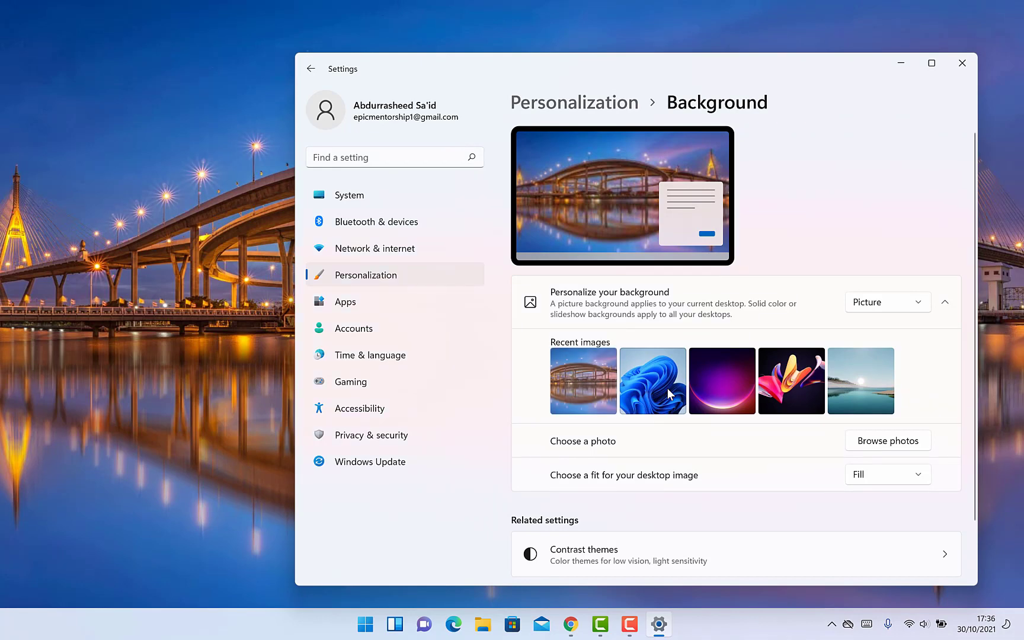
pyautogui.click(715, 371)
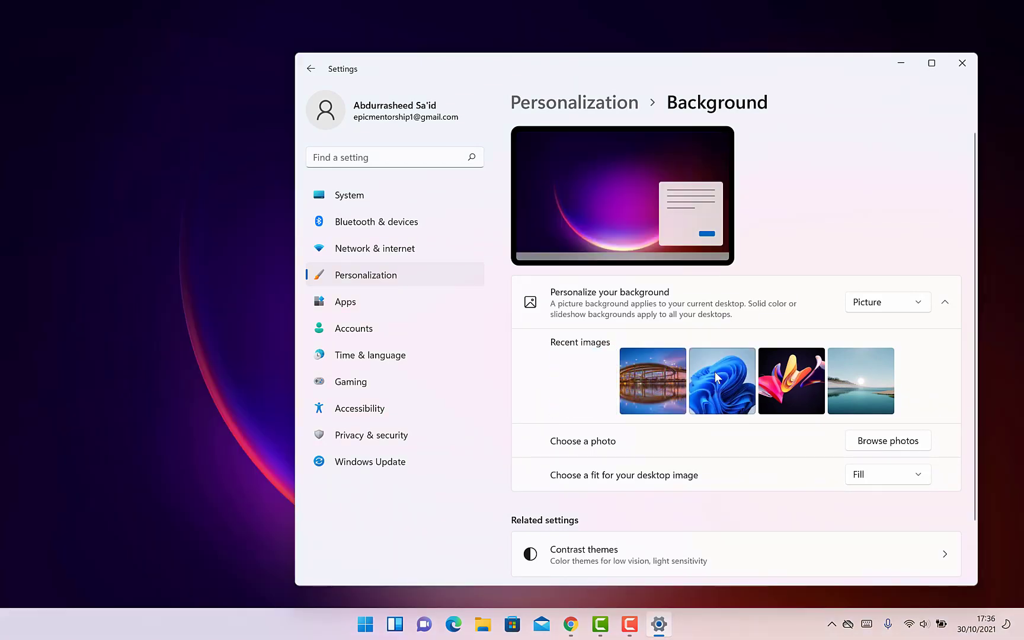
pyautogui.click(900, 63)
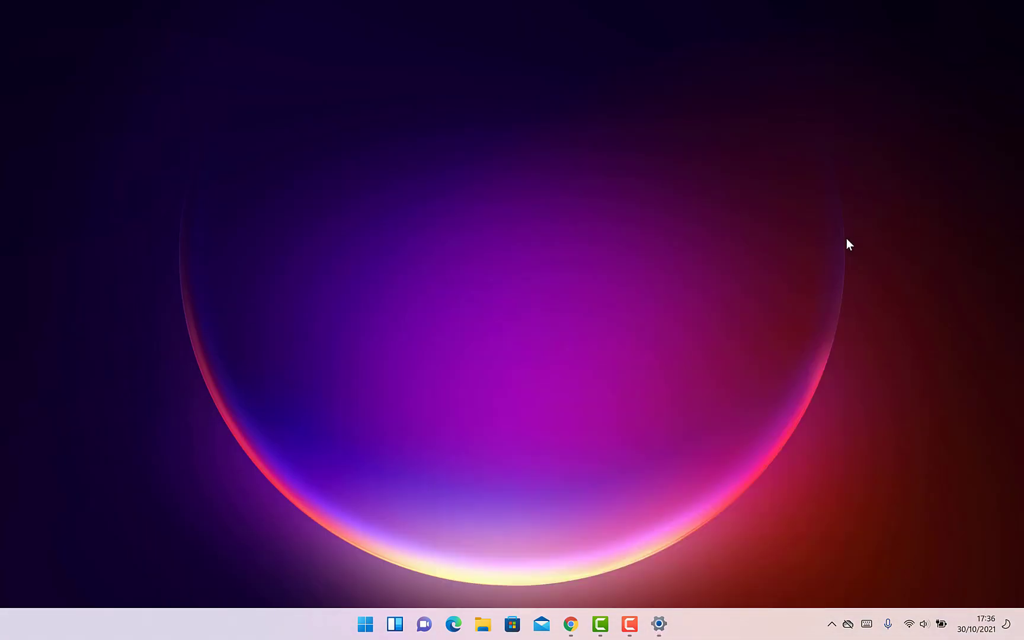
pyautogui.click(663, 622)
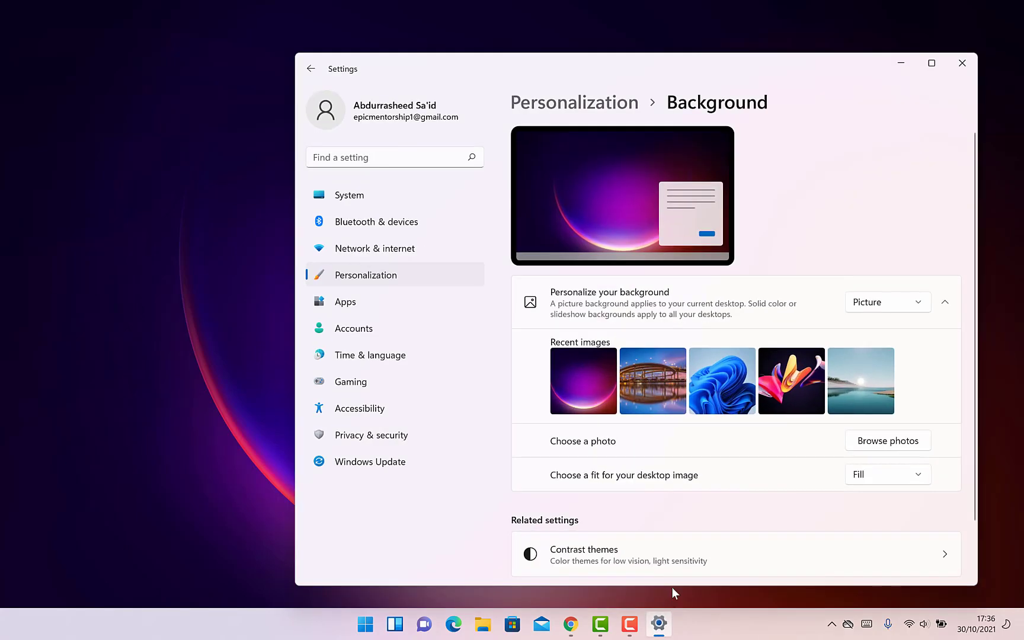
pyautogui.click(854, 384)
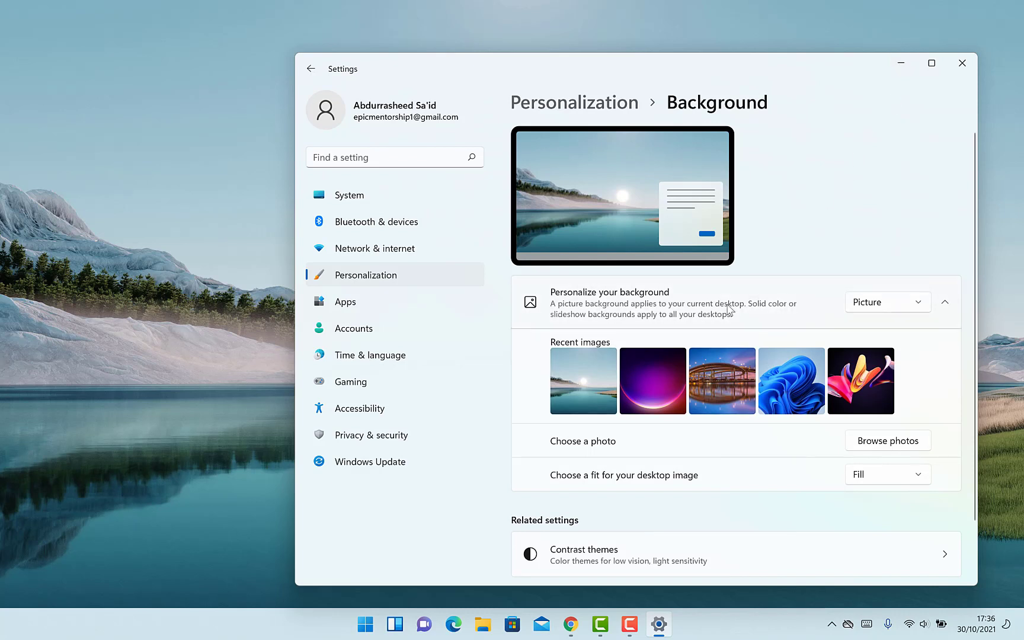
# Step: Switch the background type to Solid color and try the crimson, gold and periwinkle swatches
pyautogui.click(920, 303)
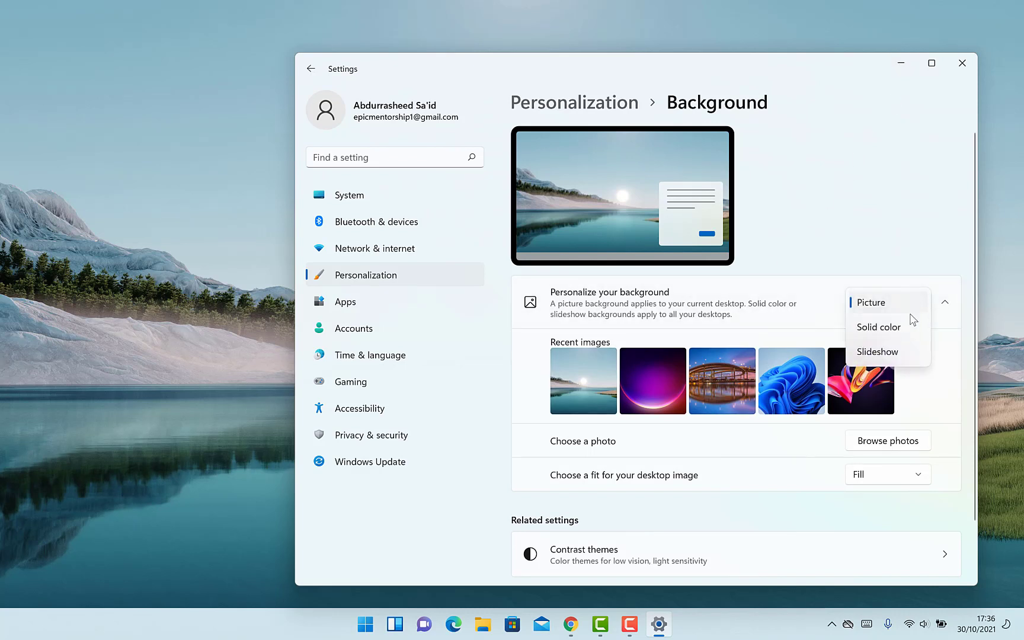
pyautogui.click(879, 327)
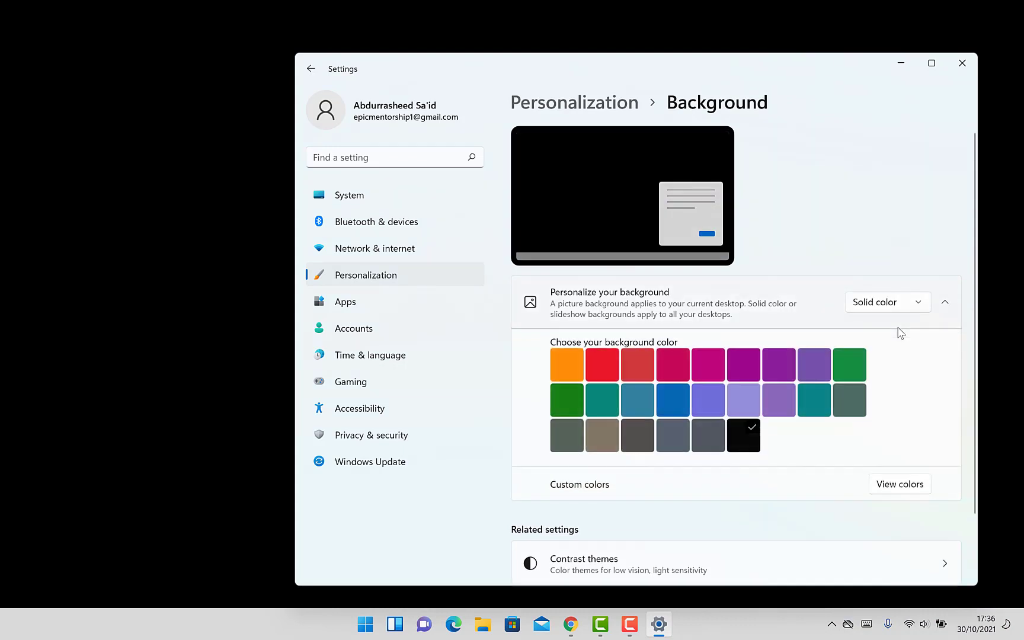
pyautogui.click(665, 363)
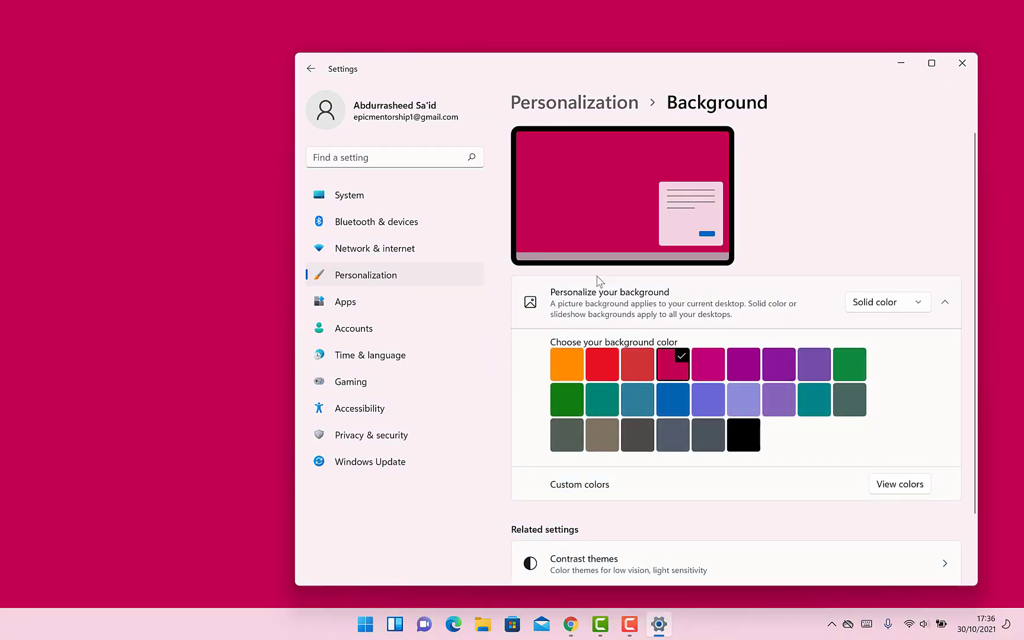
pyautogui.click(557, 374)
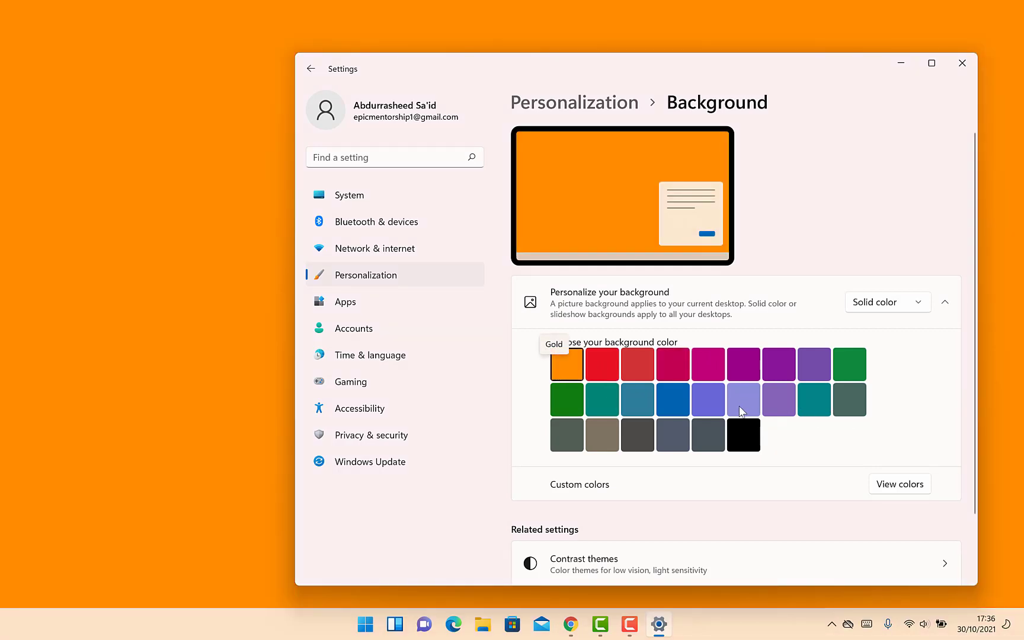
pyautogui.click(740, 409)
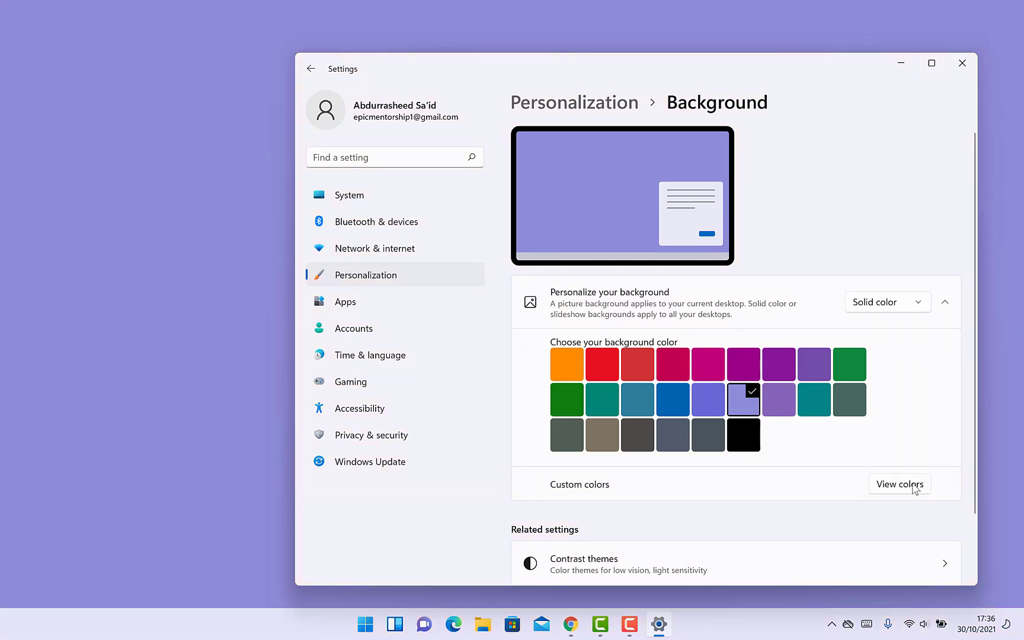
# Step: Pick a custom light aqua as the solid background color and apply it
pyautogui.click(898, 486)
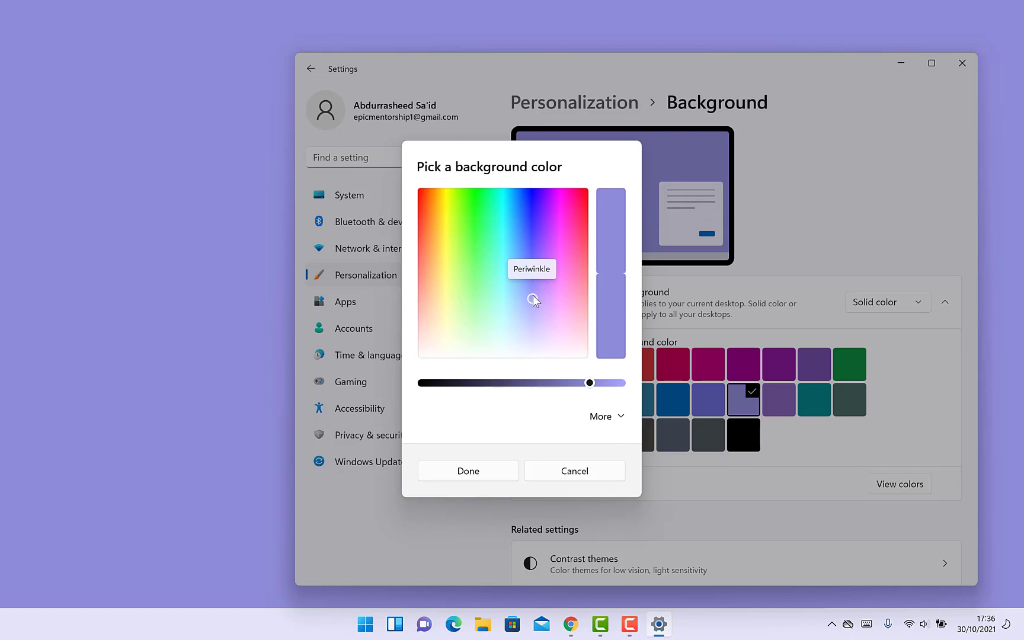
pyautogui.moveTo(533, 295); pyautogui.dragTo(506, 317)
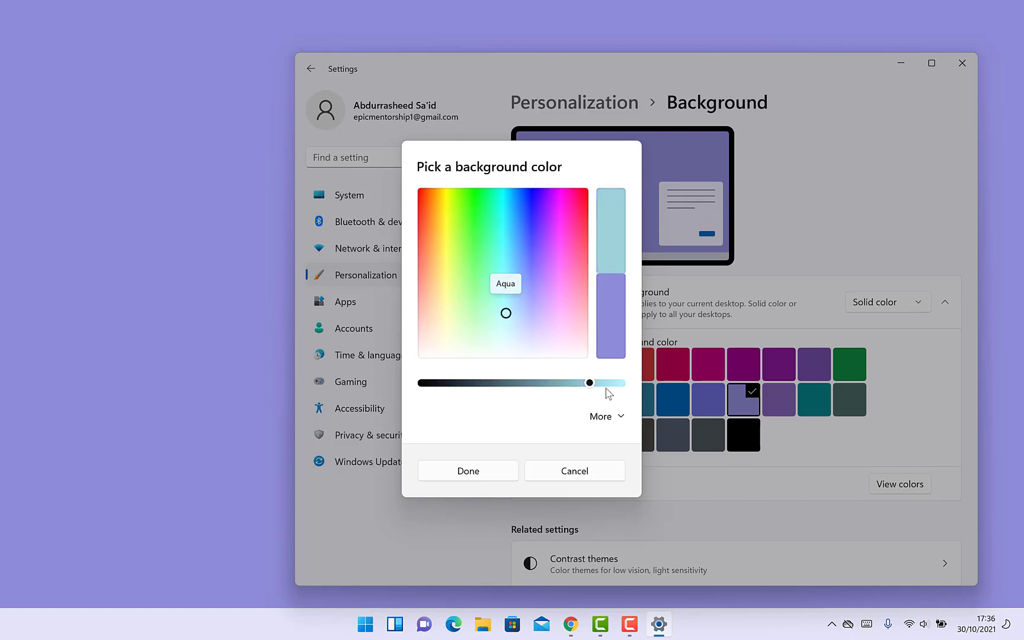
pyautogui.click(484, 480)
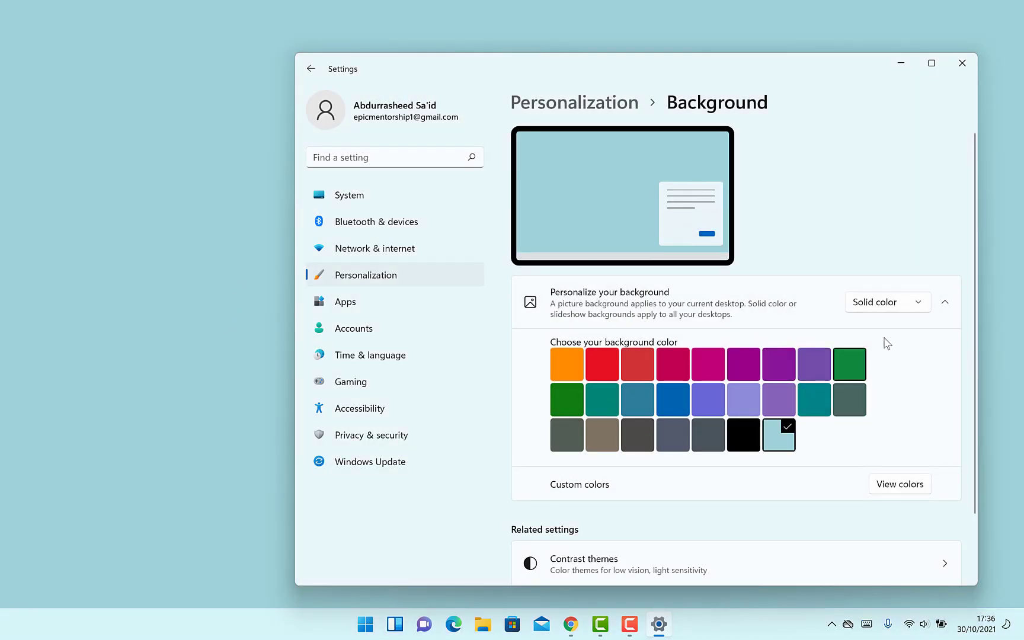
# Step: Switch the background type to Slideshow and view the interval choices for changing the picture
pyautogui.click(920, 306)
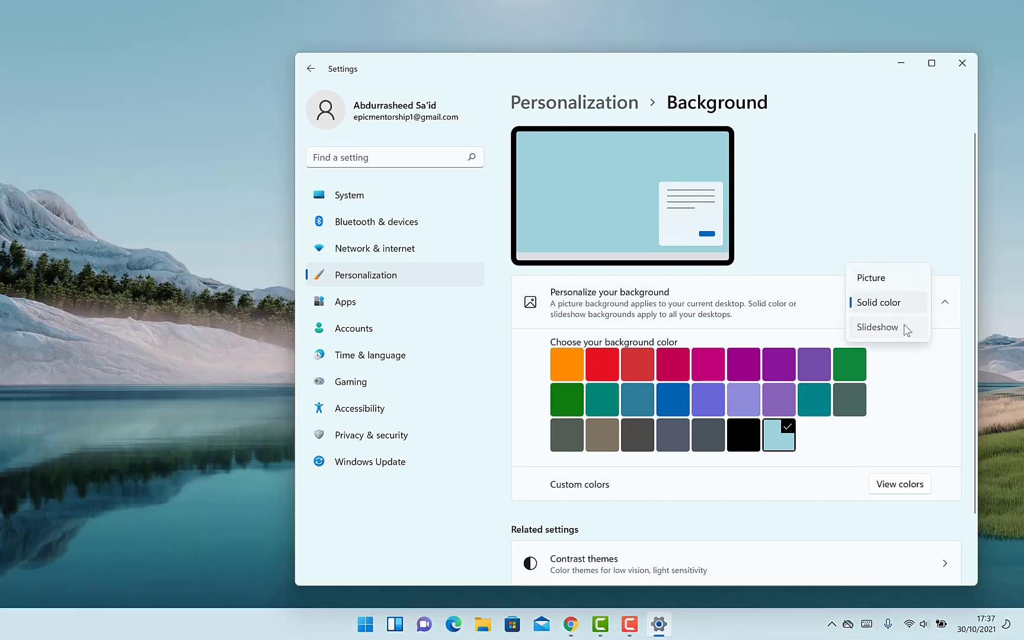
pyautogui.click(906, 329)
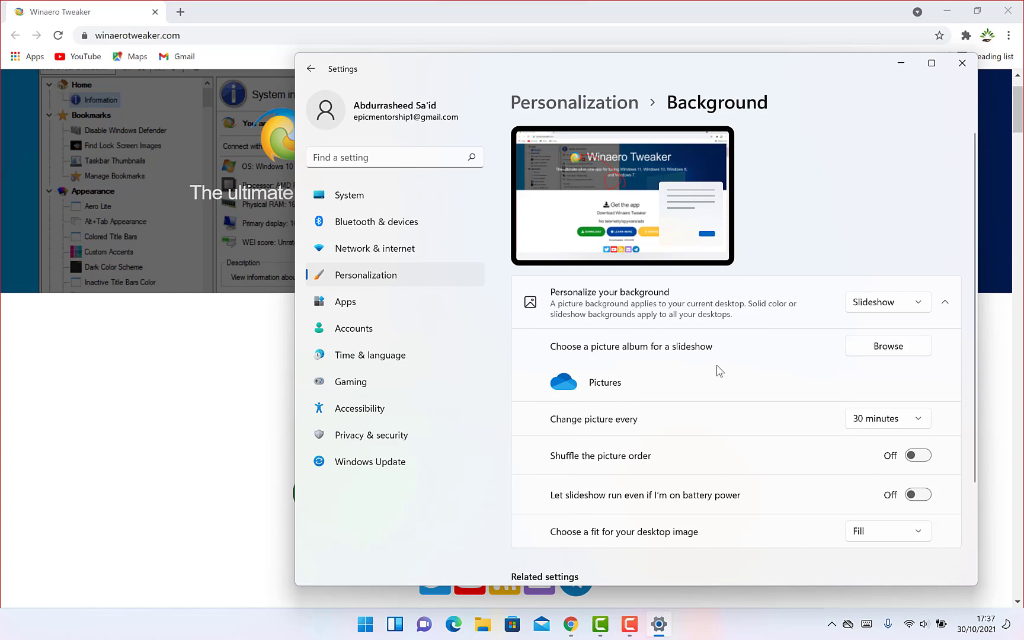
pyautogui.click(903, 421)
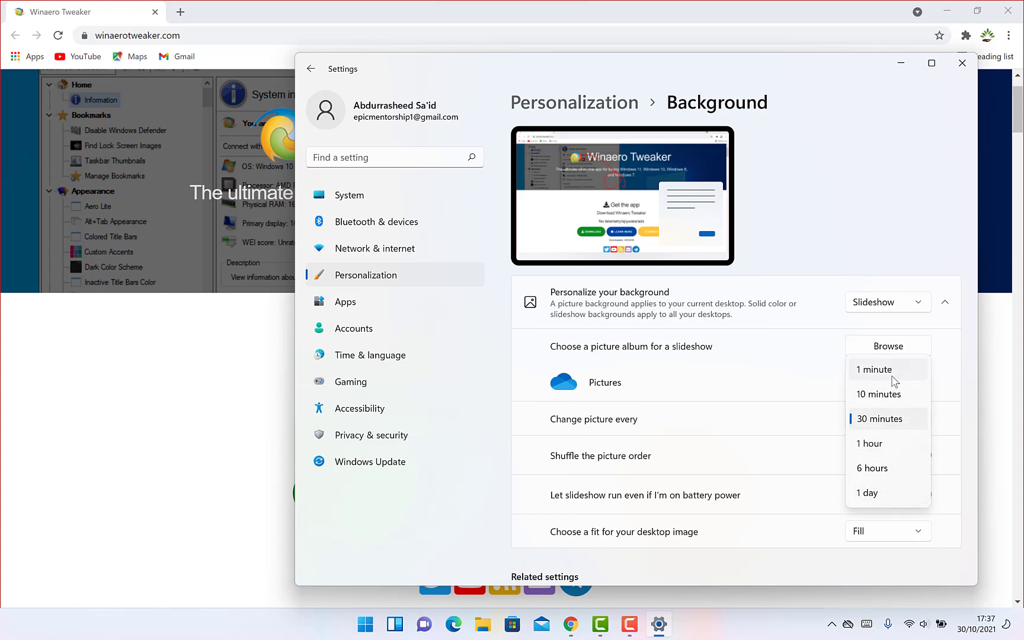
pyautogui.click(719, 407)
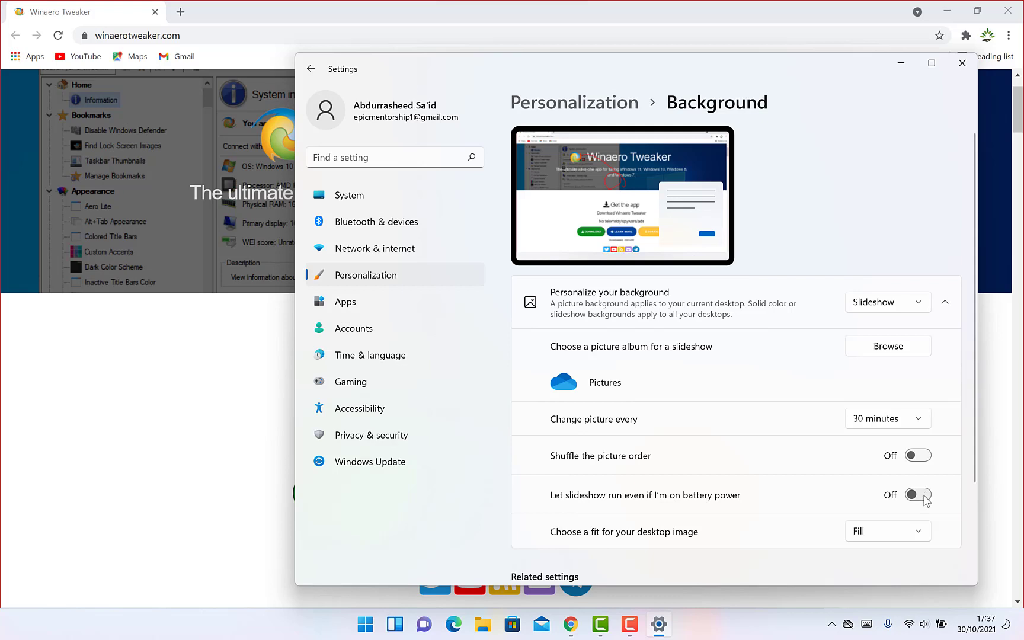
# Step: Examine the desktop image fit choices and the remaining slideshow background settings
pyautogui.scroll(-2, 926, 501)
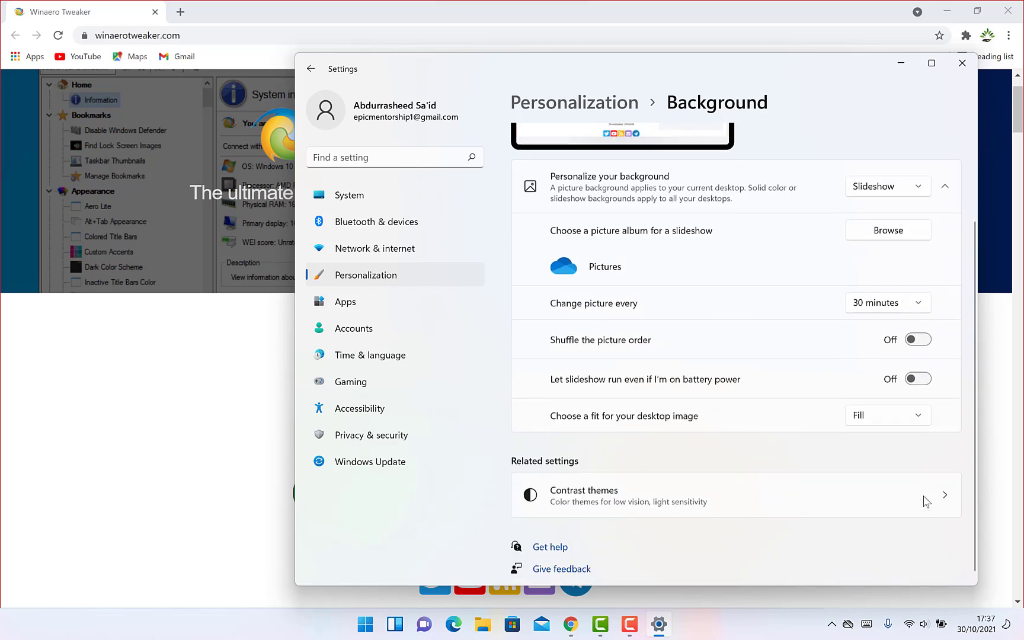
pyautogui.click(900, 410)
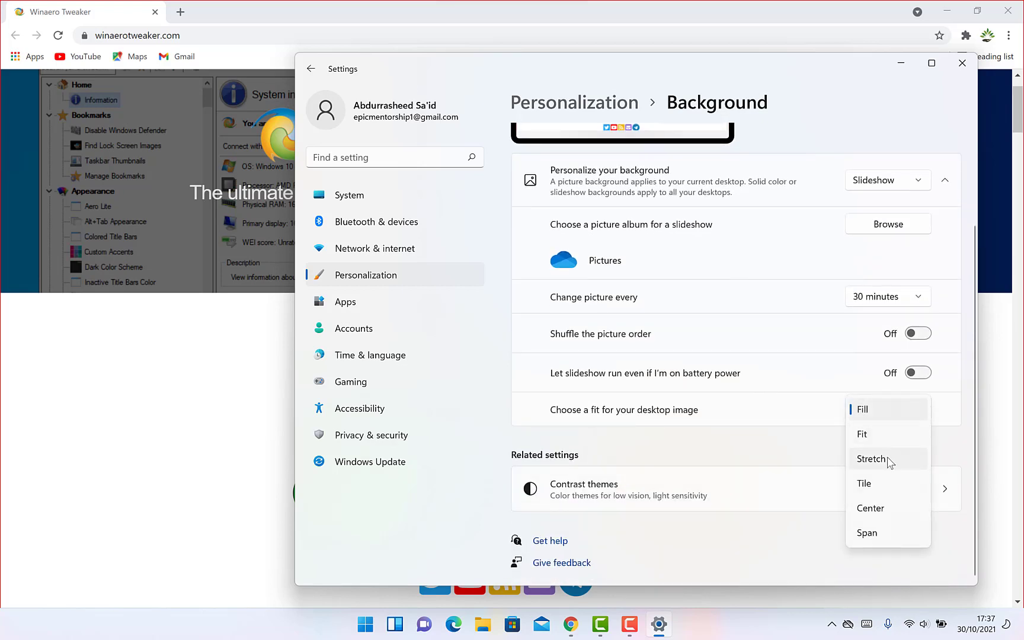
pyautogui.click(899, 415)
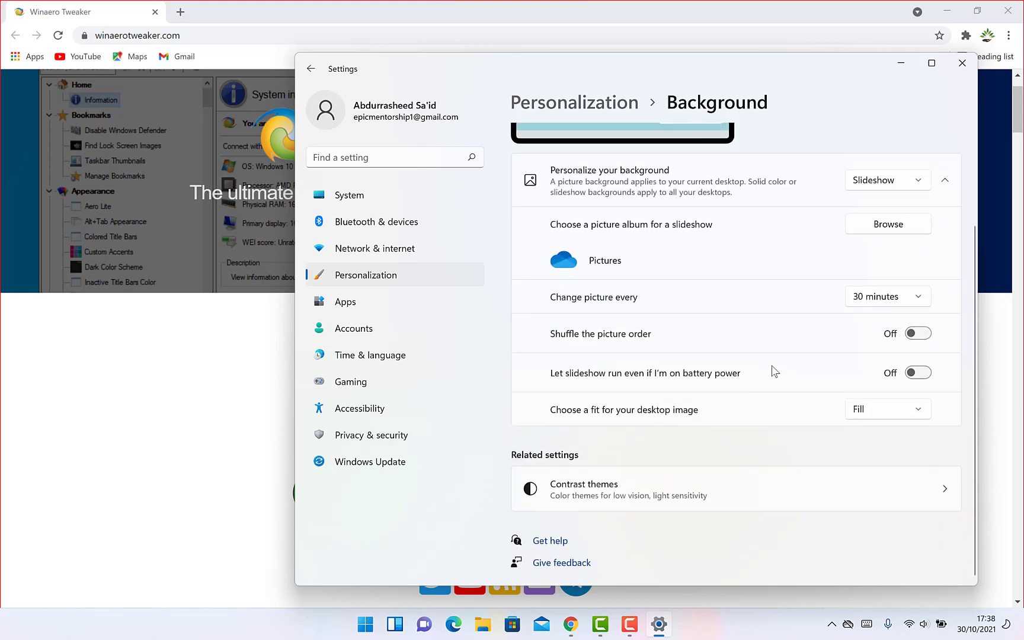
pyautogui.scroll(2, 774, 372)
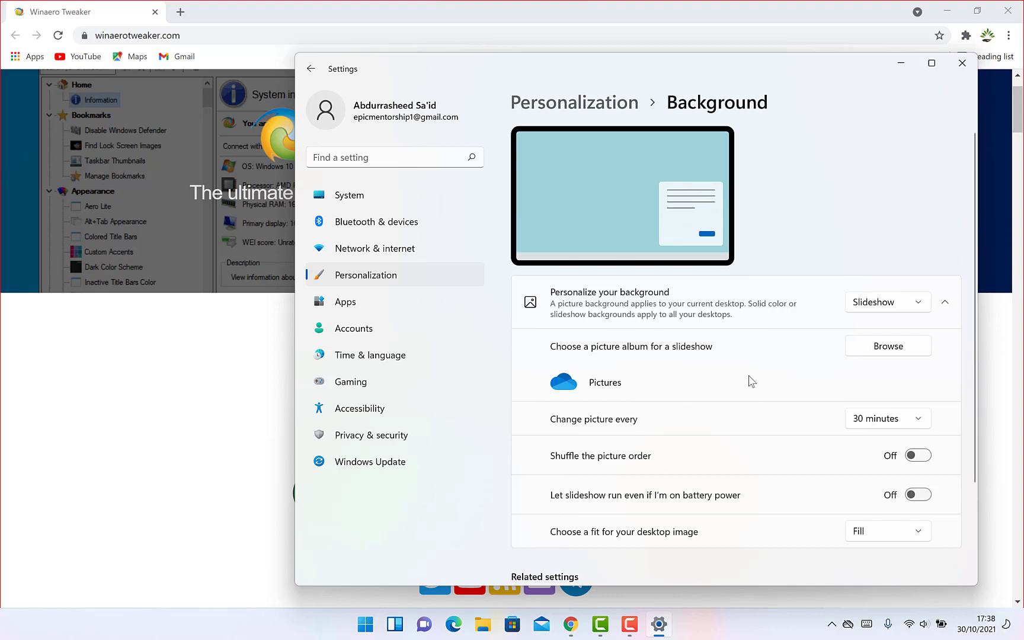
pyautogui.scroll(-2, 751, 382)
pyautogui.scroll(2, 755, 377)
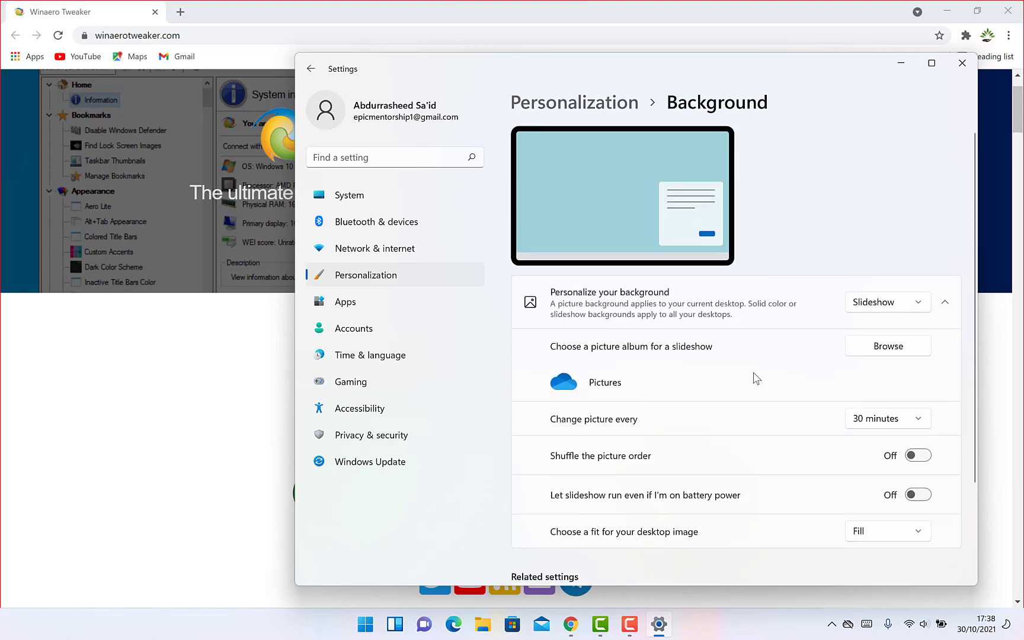
# Step: Set the background type back to Picture, apply the Win 11 image from the Pictures folder, and minimize Settings
pyautogui.click(865, 304)
pyautogui.click(883, 254)
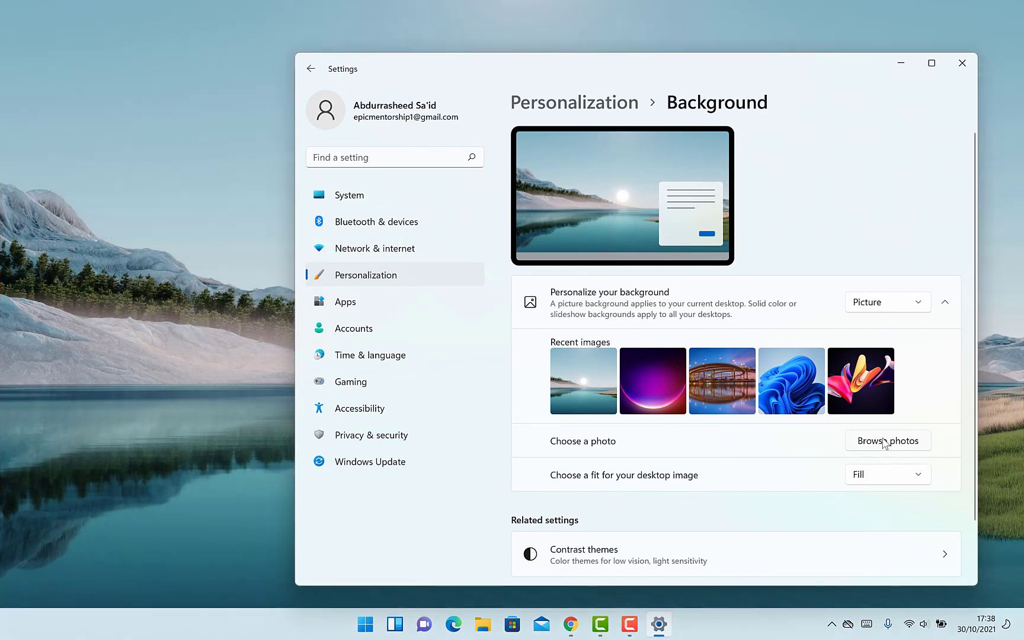
pyautogui.click(885, 442)
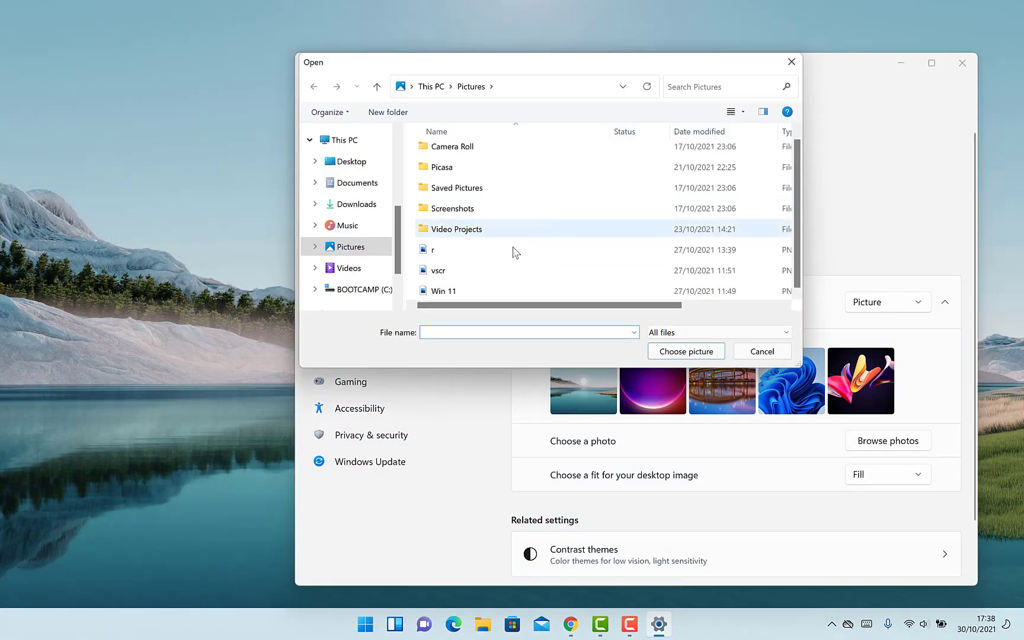
pyautogui.click(511, 291)
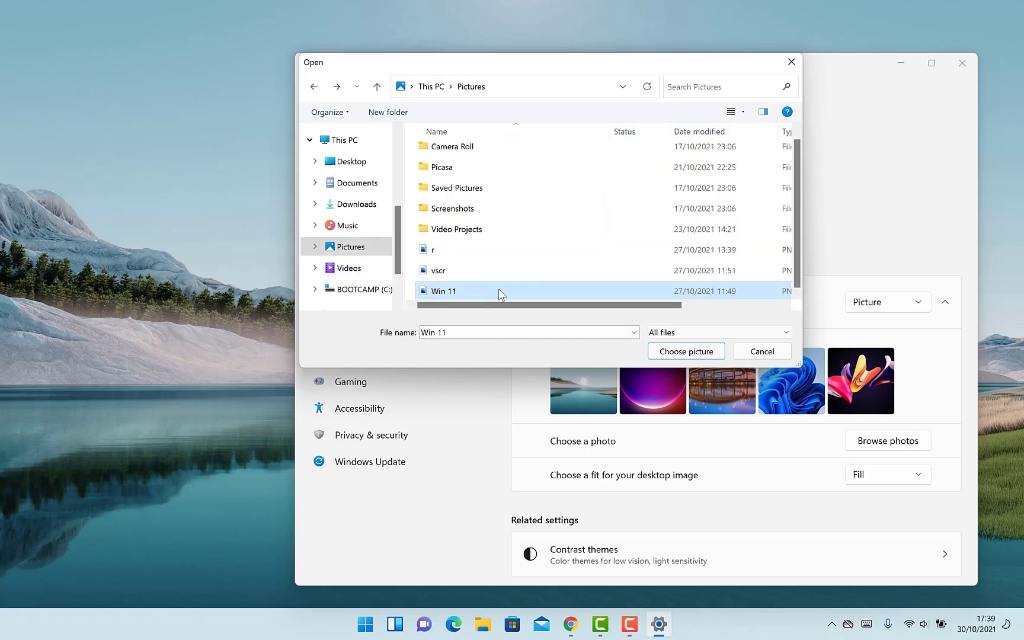
pyautogui.click(688, 352)
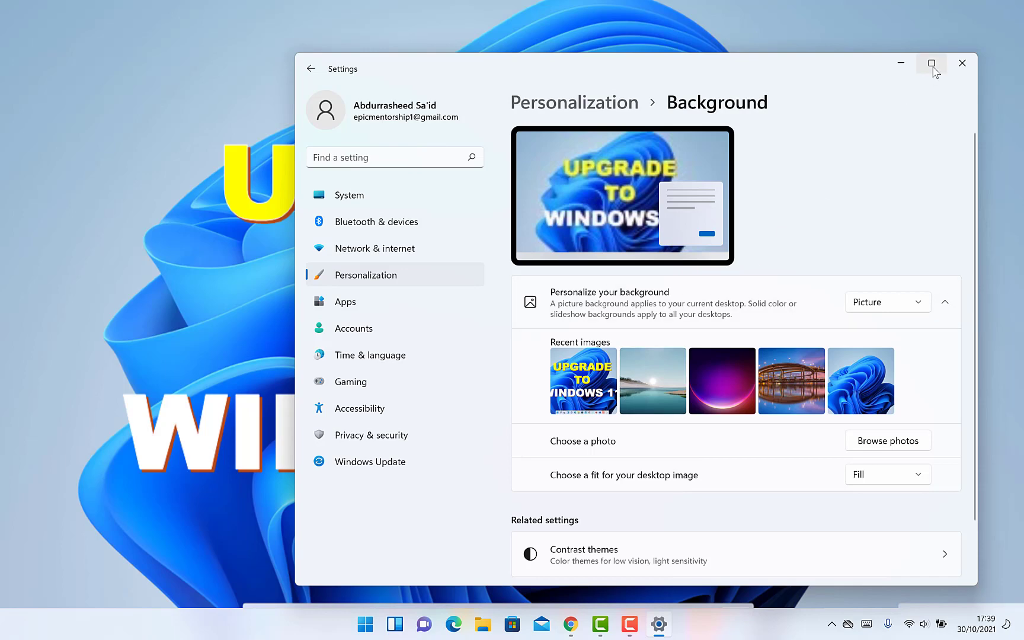
pyautogui.click(900, 63)
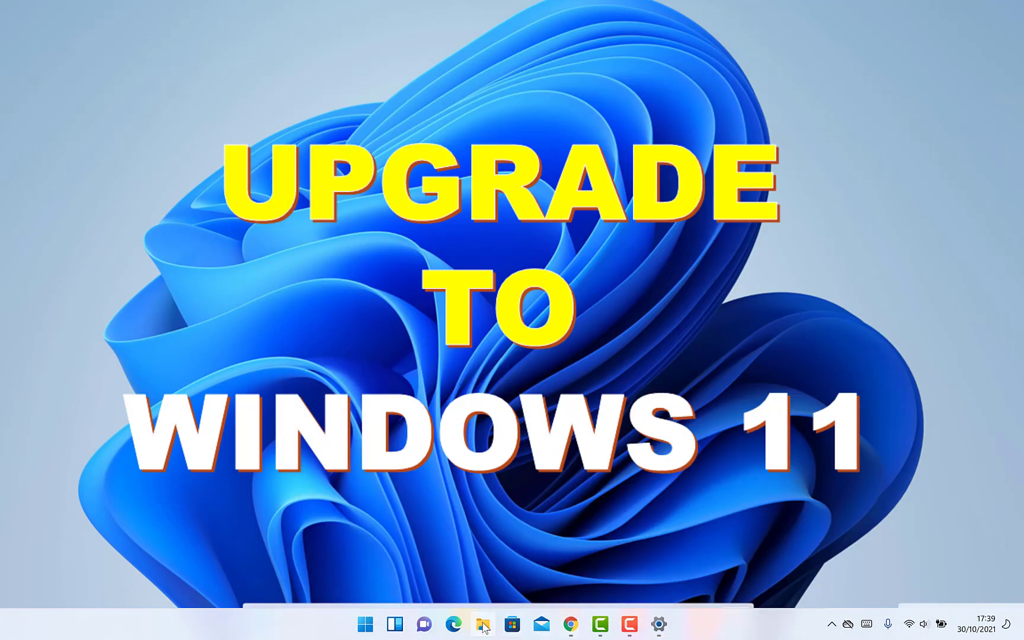
# Step: View the file actions available for the Win 11 image in File Explorer's Pictures folder, including setting it as desktop background, and close File Explorer
pyautogui.press('super+e')
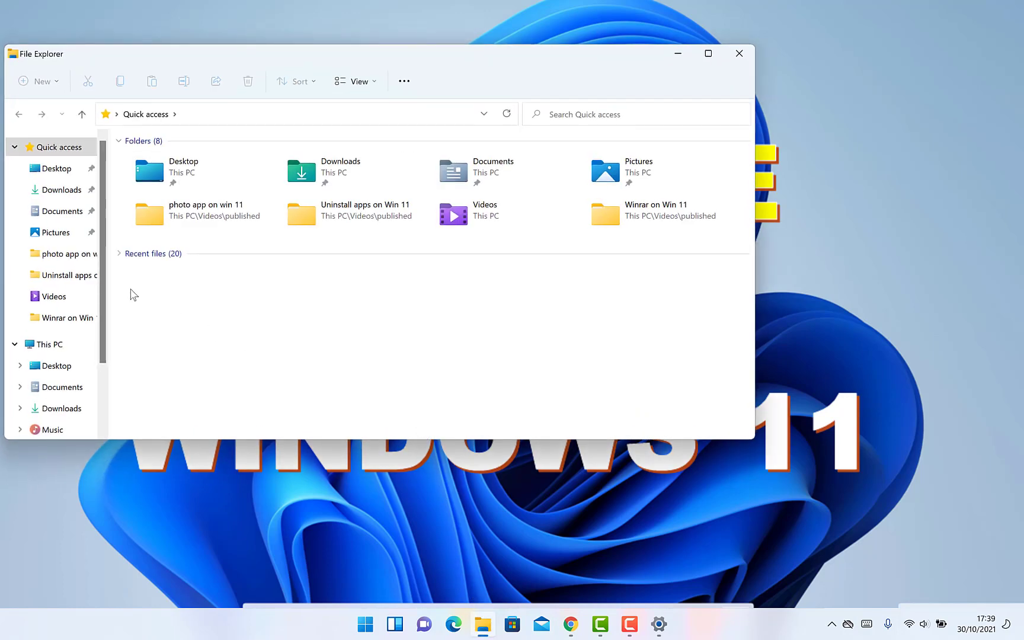
pyautogui.click(68, 237)
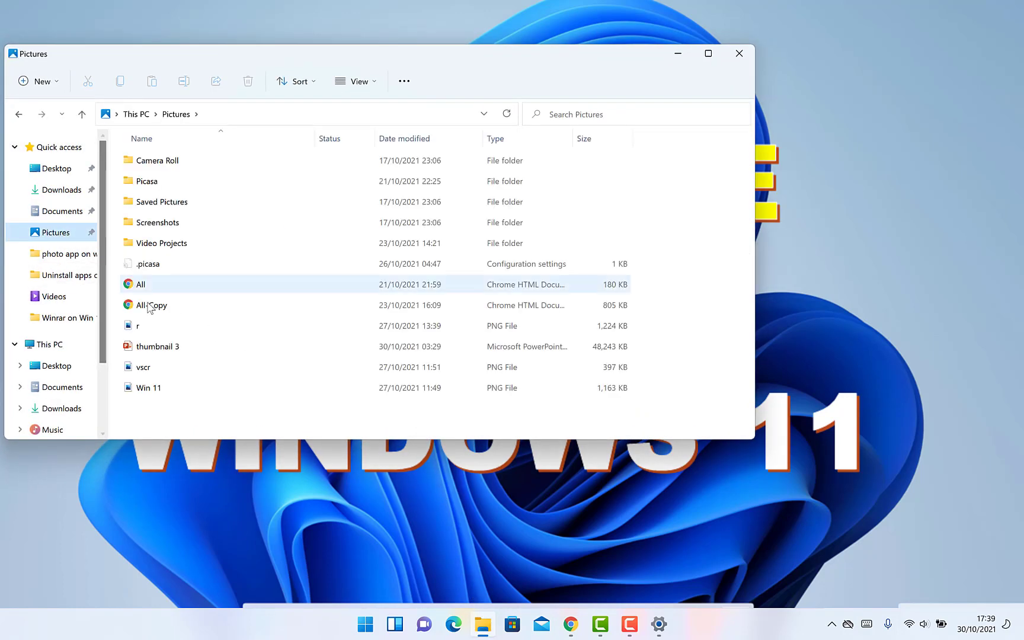
pyautogui.click(175, 385)
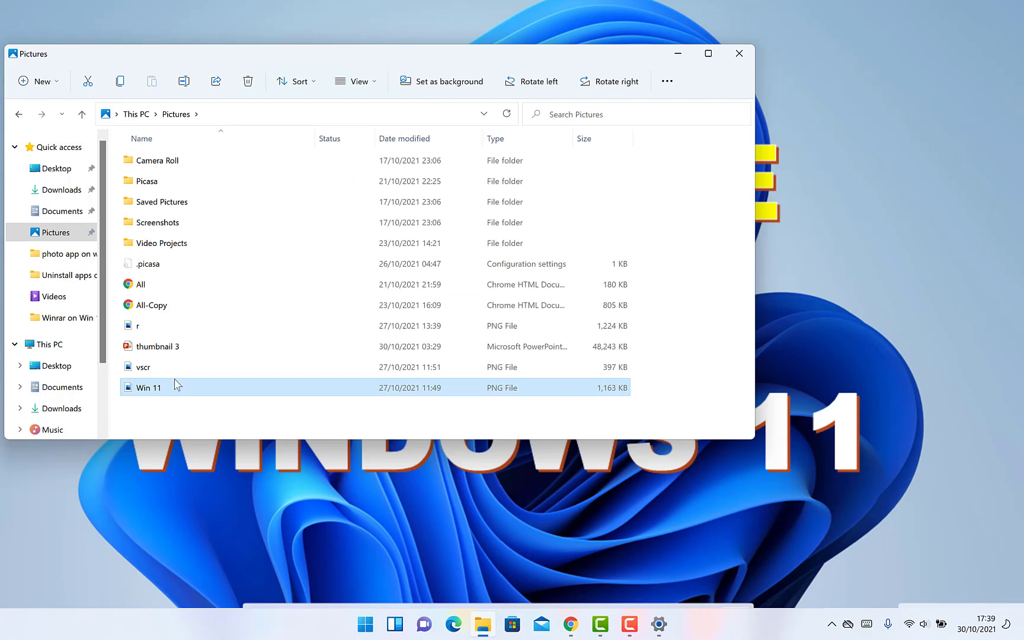
pyautogui.rightClick(176, 385)
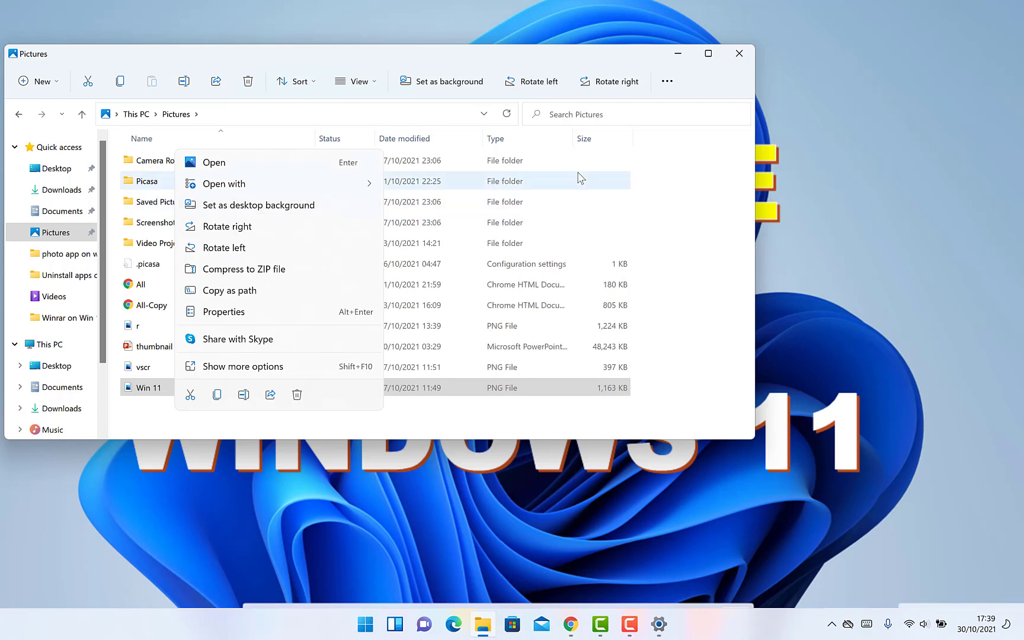
pyautogui.click(739, 54)
# Step: Switch back to Settings and apply the recent image of the illuminated bridge over water as the desktop background
pyautogui.click(659, 624)
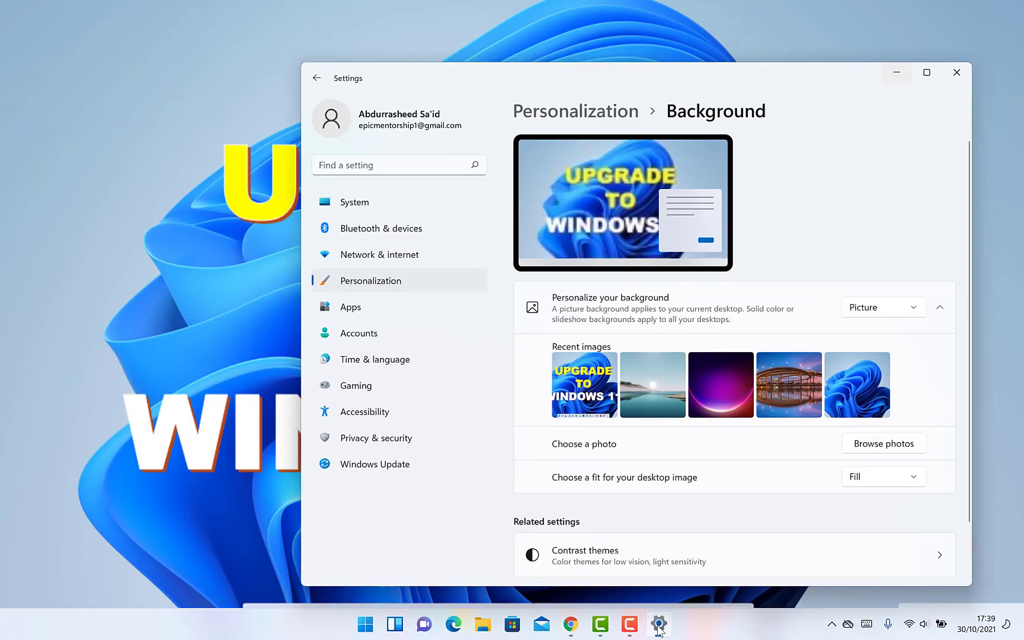
pyautogui.click(769, 395)
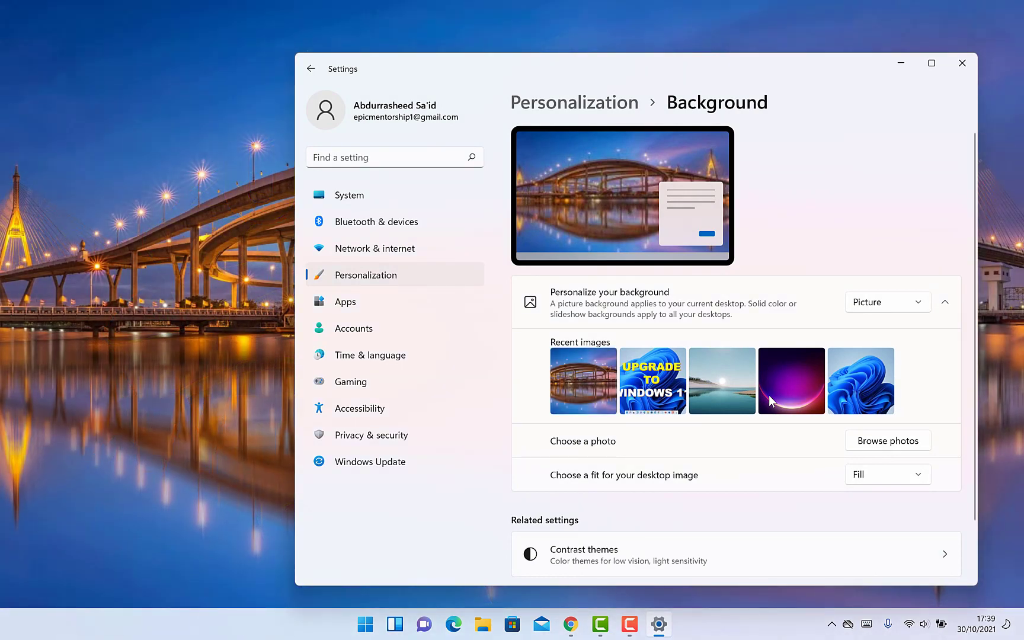